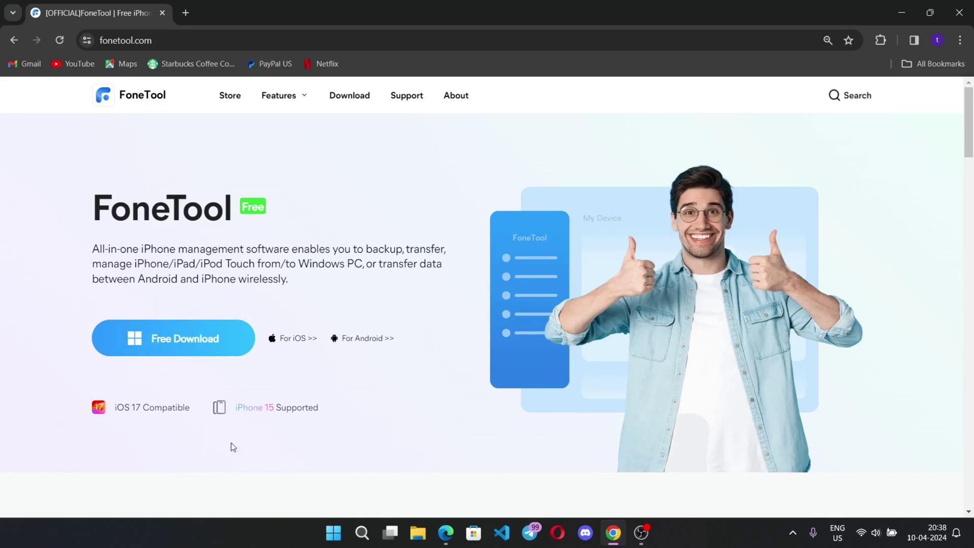
Step: Scroll through fonetool.com's iPhone Transfer and Backup sections
{"action": "scroll", "coordinate": [284, 406], "scroll_direction": "down", "scroll_amount": 5}
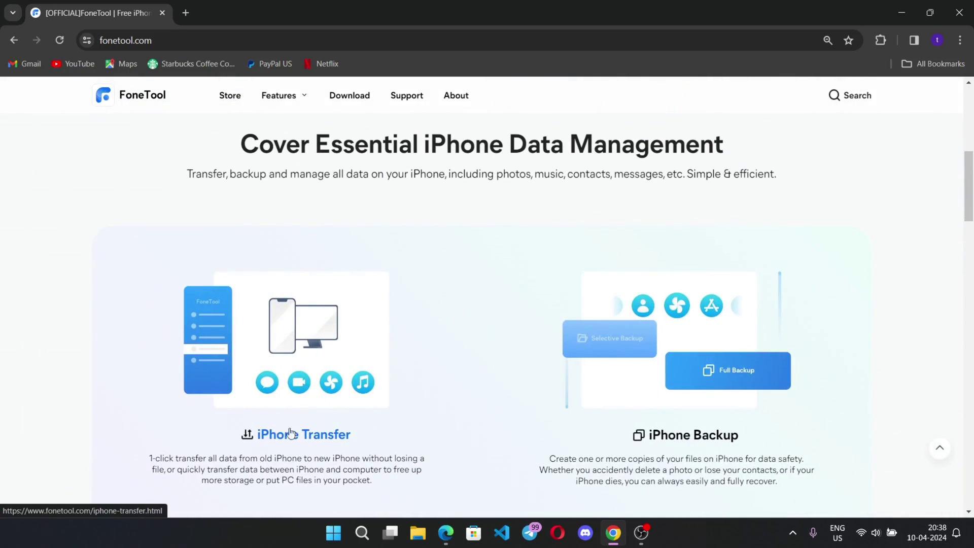
{"action": "scroll", "coordinate": [389, 413], "scroll_direction": "down", "scroll_amount": 1}
{"action": "scroll", "coordinate": [368, 406], "scroll_direction": "up", "scroll_amount": 1}
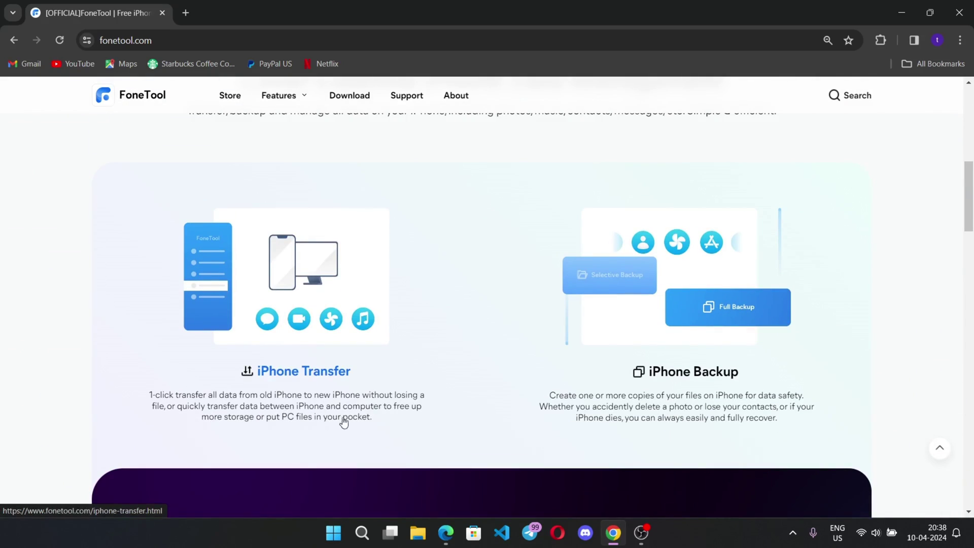
{"action": "scroll", "coordinate": [494, 437], "scroll_direction": "down", "scroll_amount": 6}
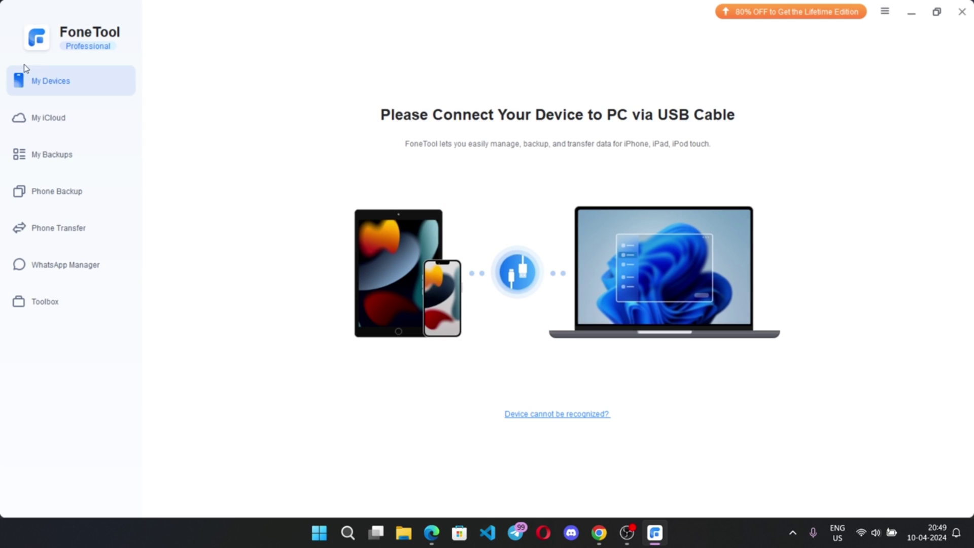
Step: Tour My iCloud, Phone Backup, Phone Transfer, WhatsApp Manager's WA Business tab, and Toolbox
{"action": "left_click", "coordinate": [63, 122]}
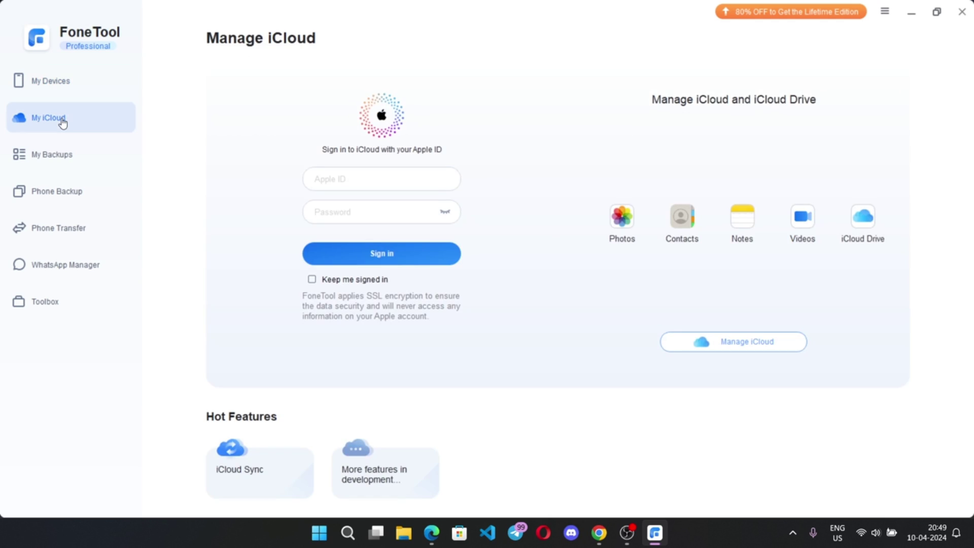
{"action": "left_click", "coordinate": [40, 199]}
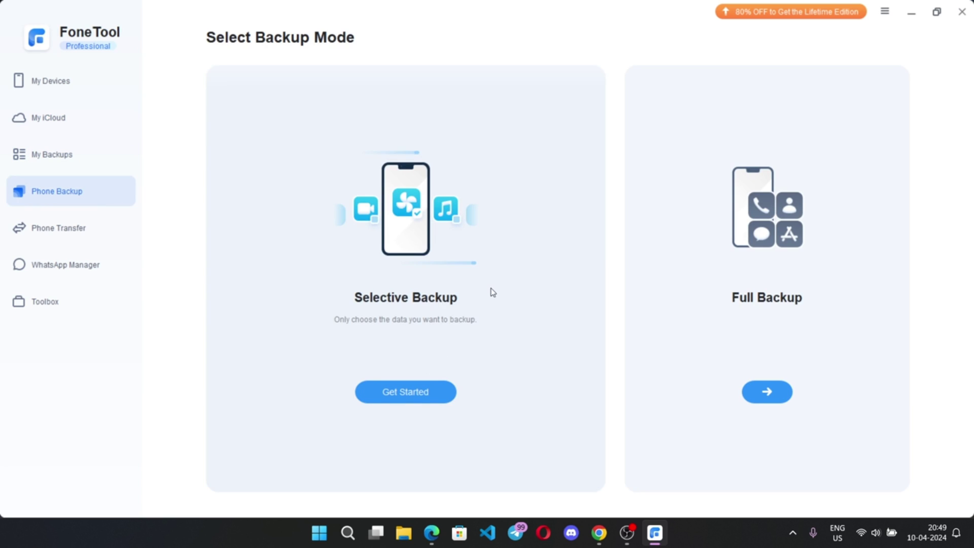
{"action": "left_click", "coordinate": [58, 228]}
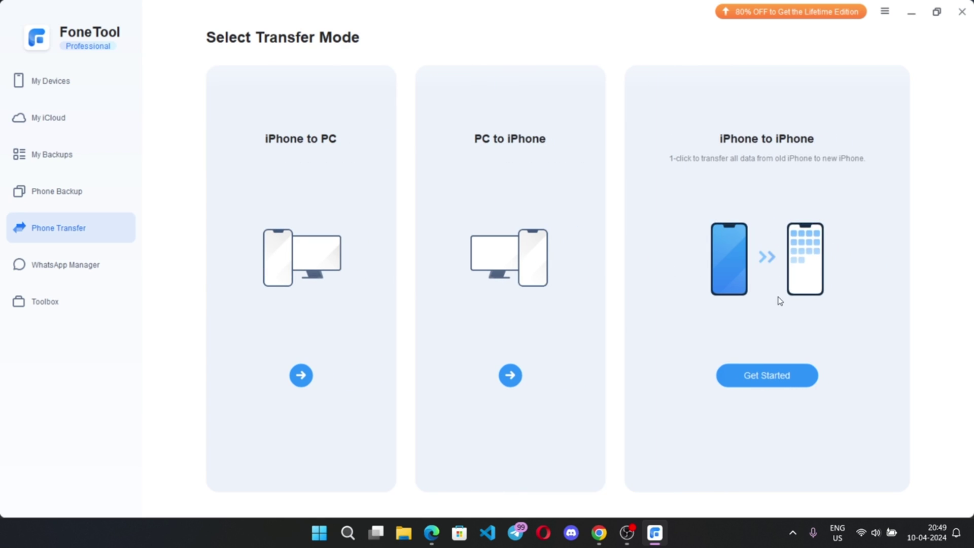
{"action": "left_click", "coordinate": [74, 270]}
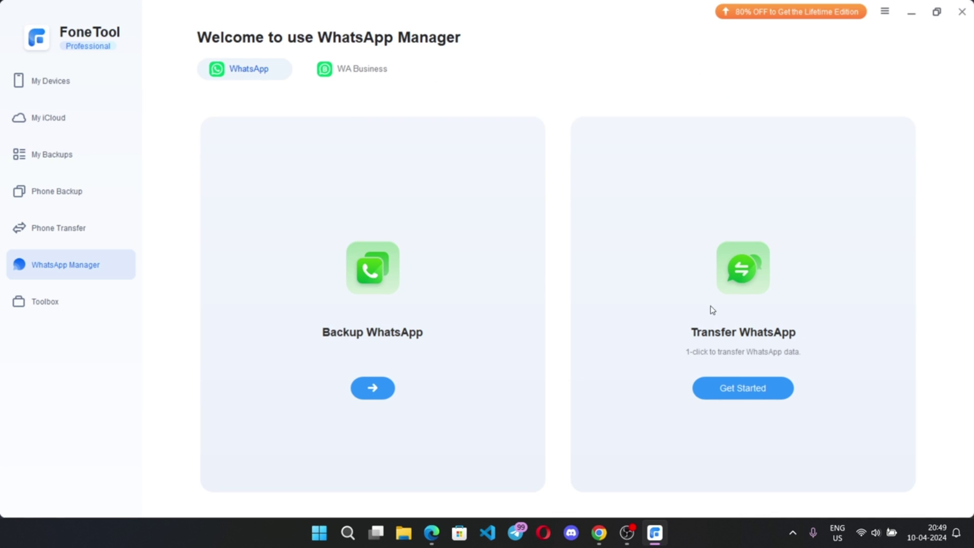
{"action": "left_click", "coordinate": [355, 68]}
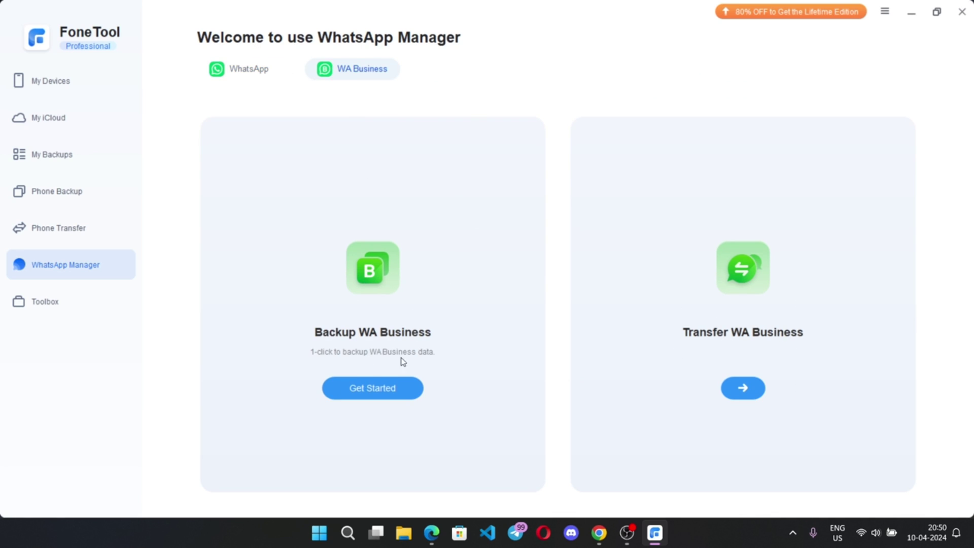
{"action": "left_click", "coordinate": [20, 303]}
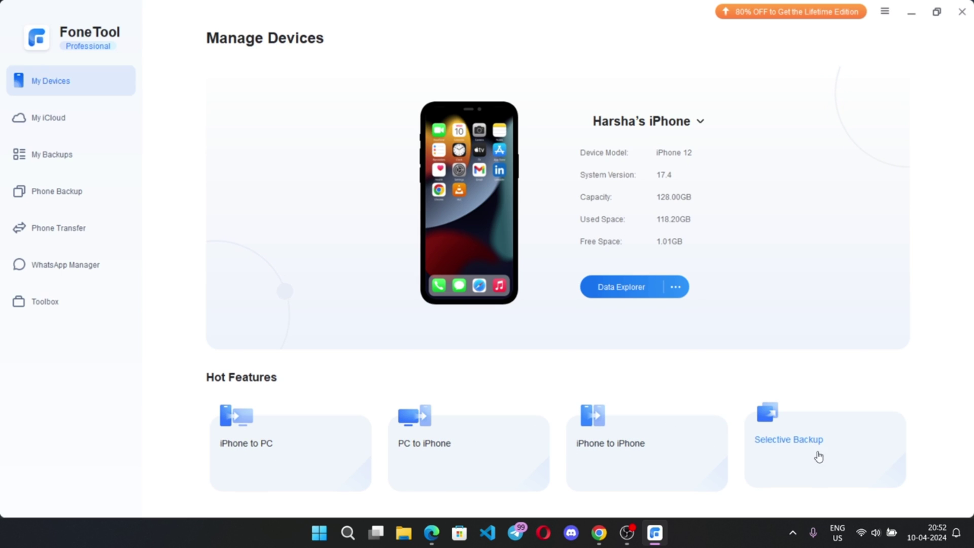
Step: Show the extra device options for the connected iPhone 12
{"action": "left_click", "coordinate": [676, 287]}
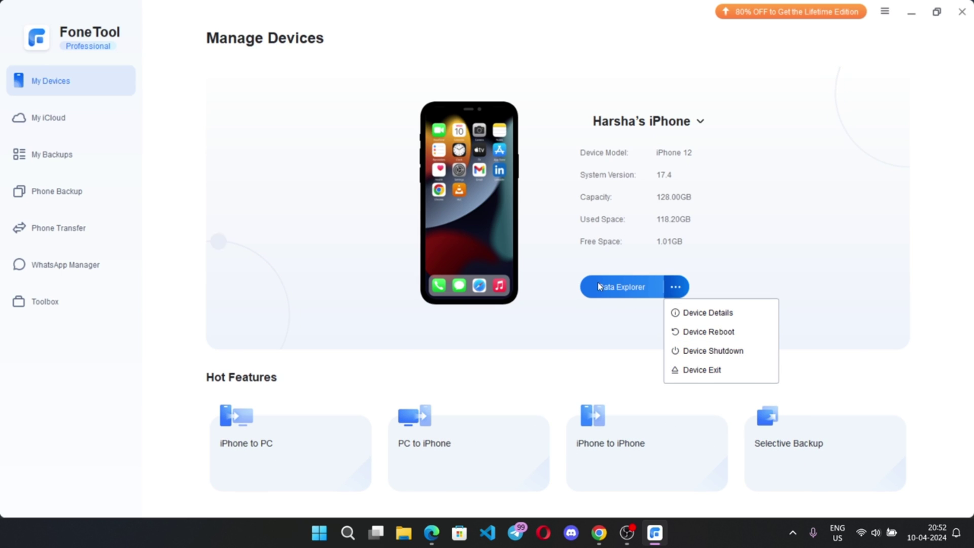
Step: Browse the iPhone's Music and Videos in Data Explorer, then return to Photos
{"action": "left_click", "coordinate": [620, 288]}
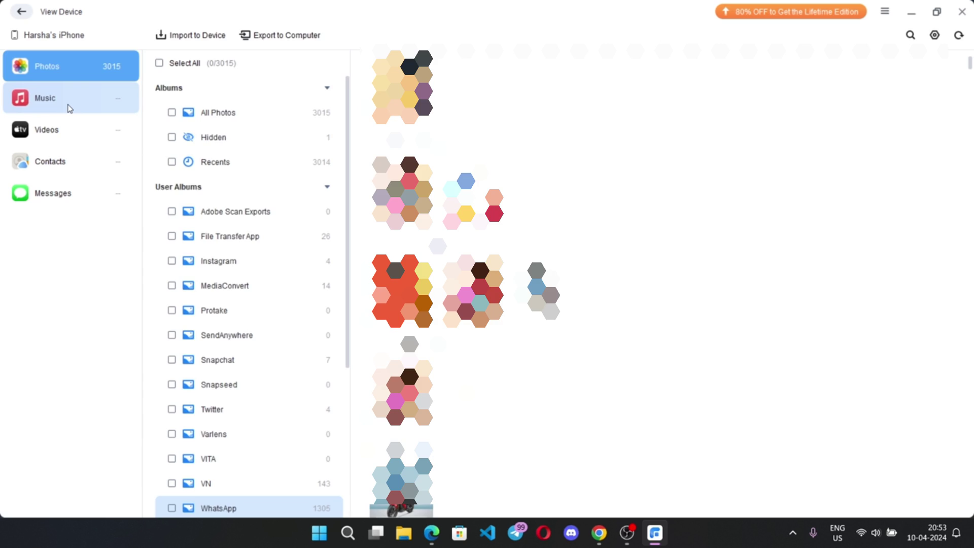
{"action": "left_click", "coordinate": [69, 107]}
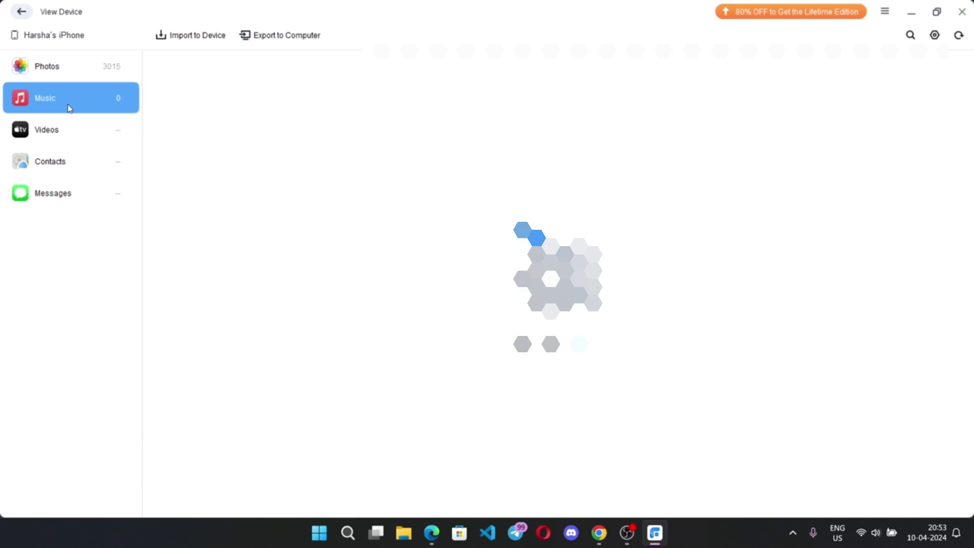
{"action": "left_click", "coordinate": [66, 136]}
{"action": "left_click", "coordinate": [47, 71]}
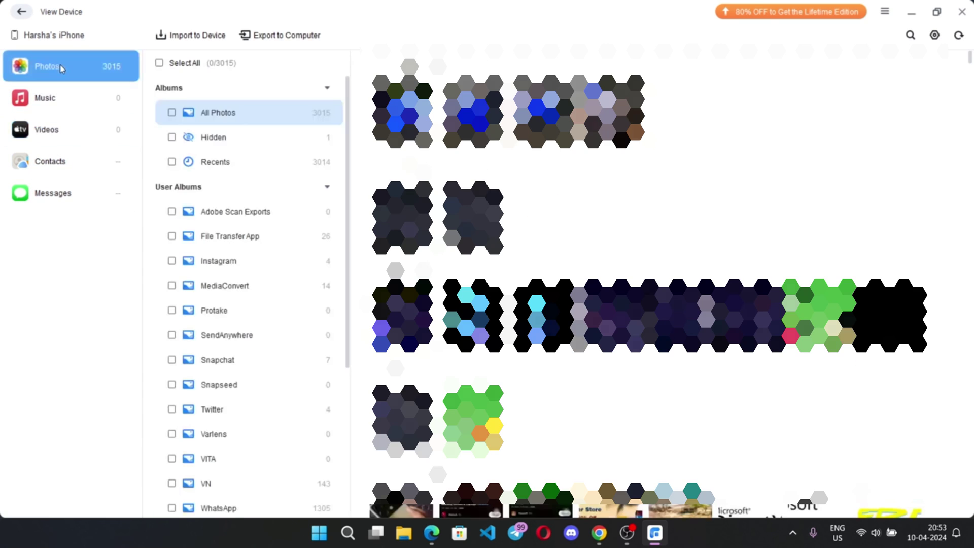
Step: Set the photo export path to Z:\iBackup
{"action": "left_click", "coordinate": [935, 35]}
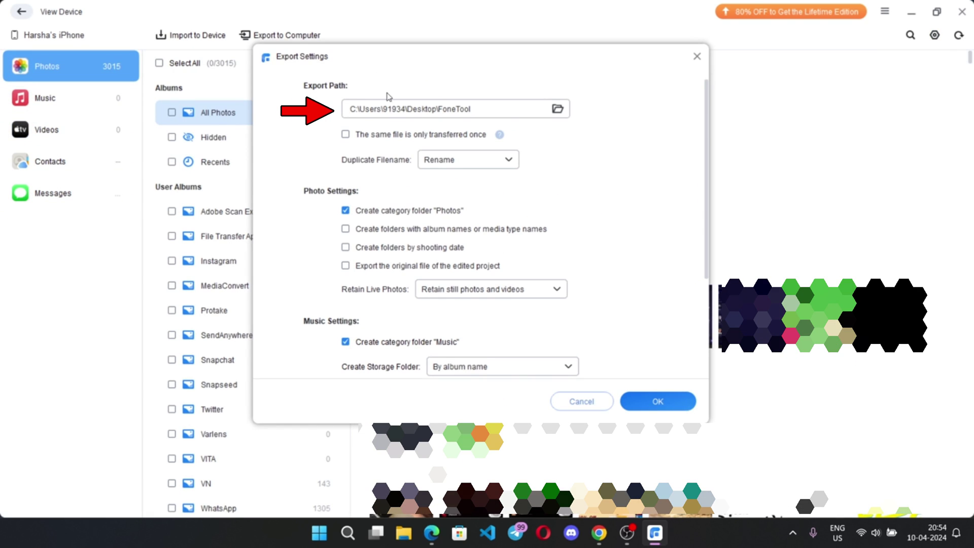
{"action": "left_click", "coordinate": [558, 108]}
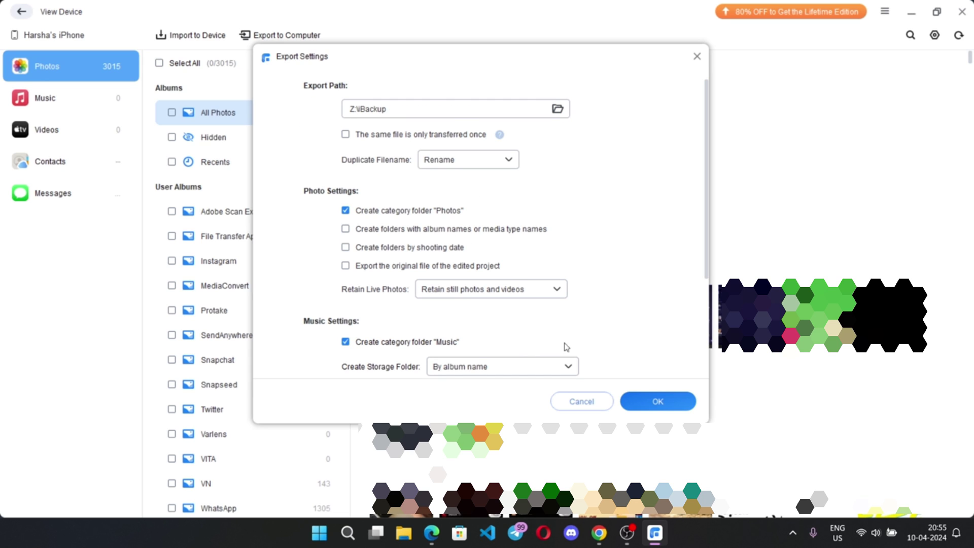
{"action": "left_click", "coordinate": [657, 400]}
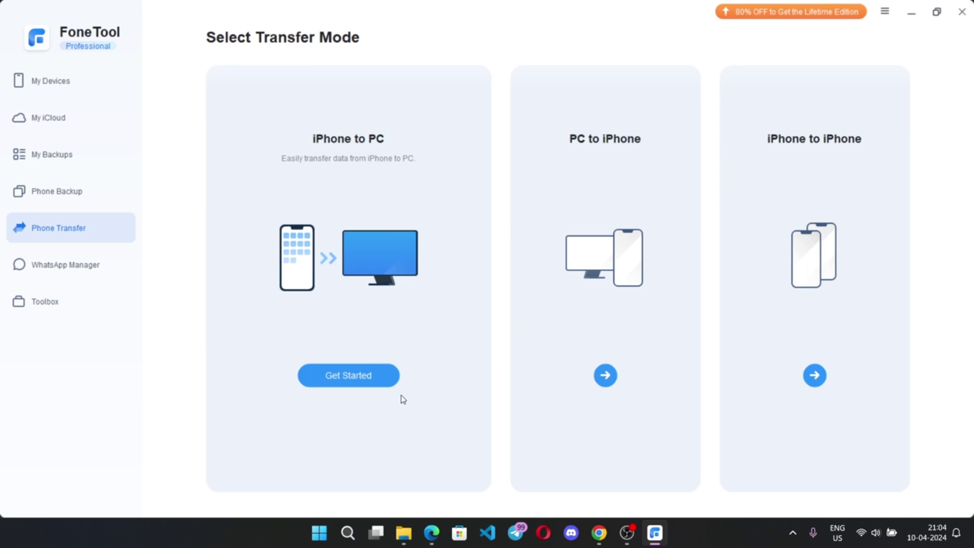
Step: Queue all 521 photos from the Screenshots album for an iPhone to PC transfer
{"action": "left_click", "coordinate": [323, 376]}
{"action": "left_click", "coordinate": [600, 262]}
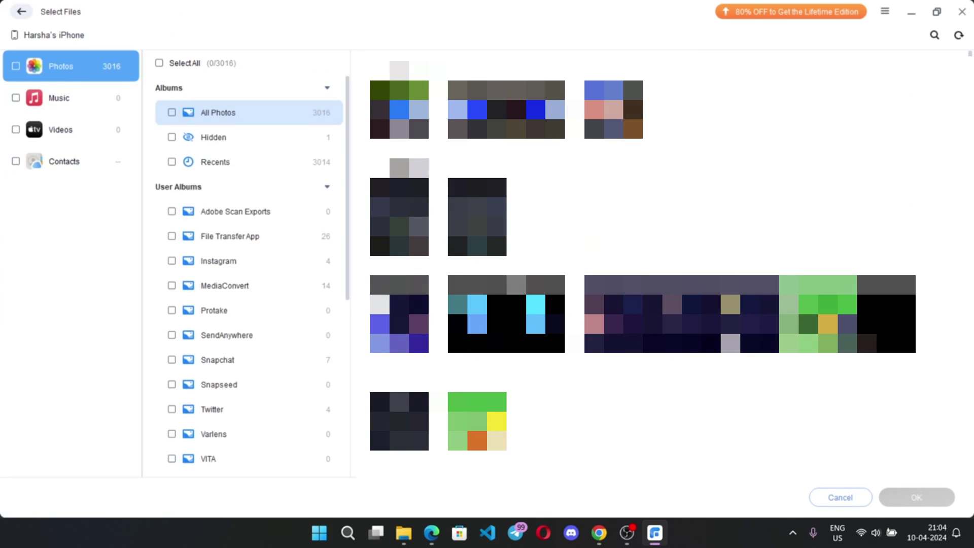
{"action": "scroll", "coordinate": [639, 254], "scroll_direction": "down", "scroll_amount": 4}
{"action": "scroll", "coordinate": [293, 311], "scroll_direction": "down", "scroll_amount": 6}
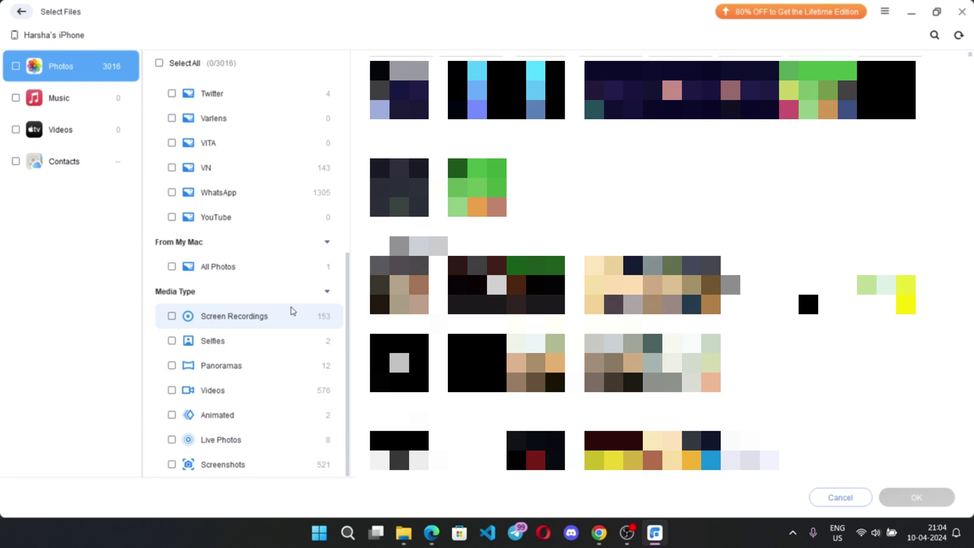
{"action": "scroll", "coordinate": [293, 310], "scroll_direction": "up", "scroll_amount": 3}
{"action": "scroll", "coordinate": [292, 310], "scroll_direction": "down", "scroll_amount": 3}
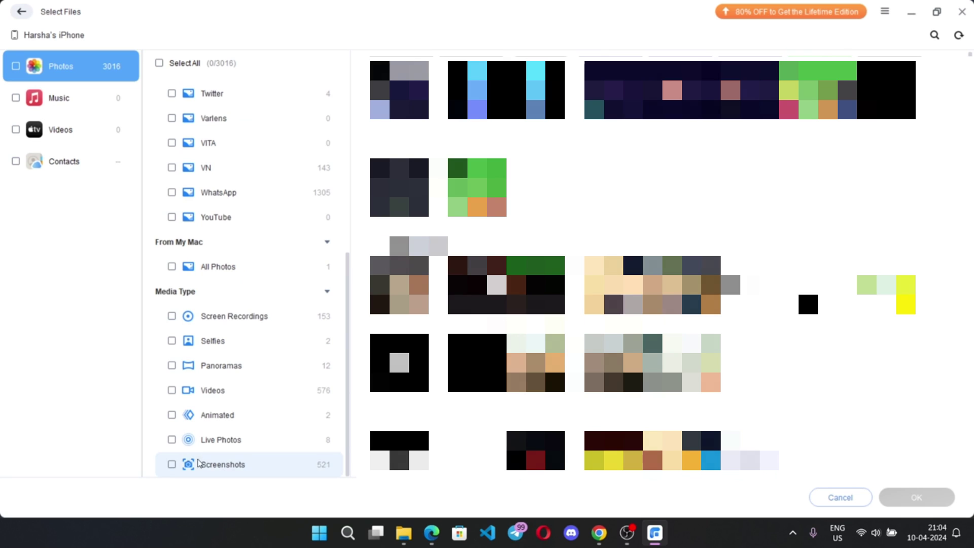
{"action": "left_click", "coordinate": [199, 463]}
{"action": "left_click", "coordinate": [172, 464]}
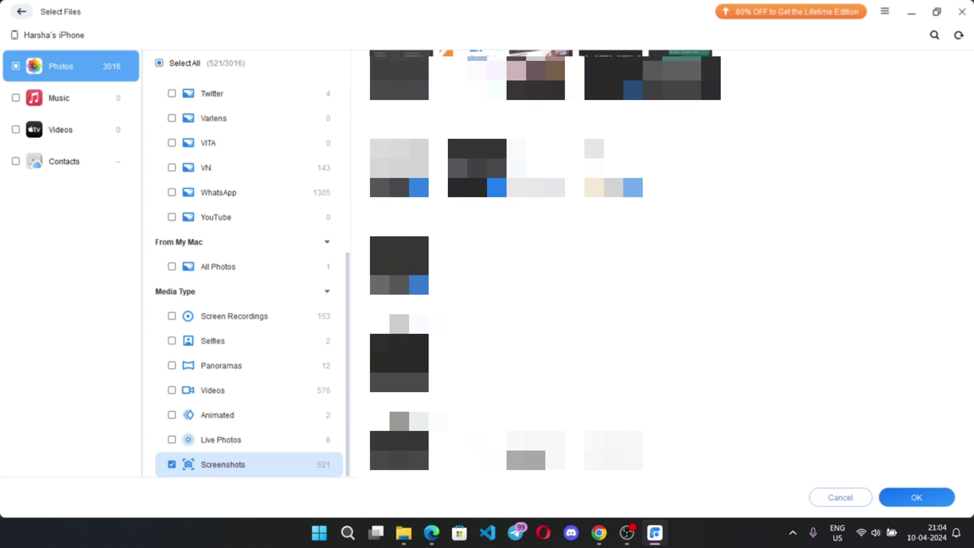
{"action": "left_click", "coordinate": [916, 497]}
Step: Transfer the screenshots to Z:\iBackup, copying 735.73MB to the PC
{"action": "left_click", "coordinate": [919, 490]}
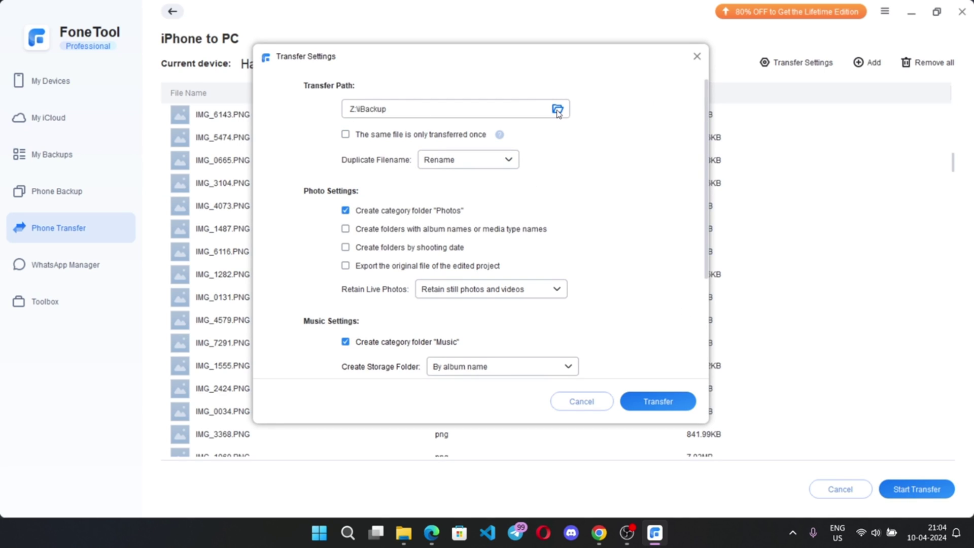
{"action": "left_click", "coordinate": [658, 405]}
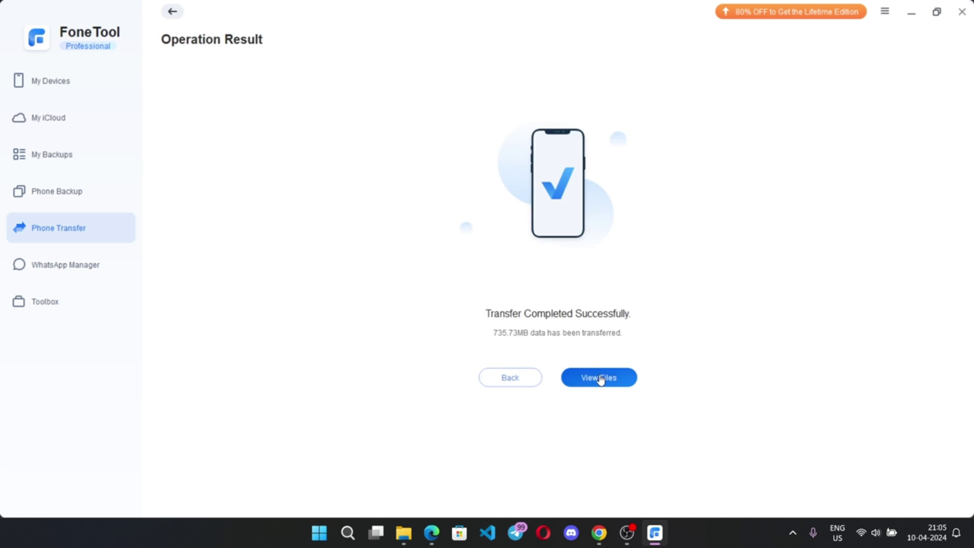
{"action": "left_click", "coordinate": [600, 378]}
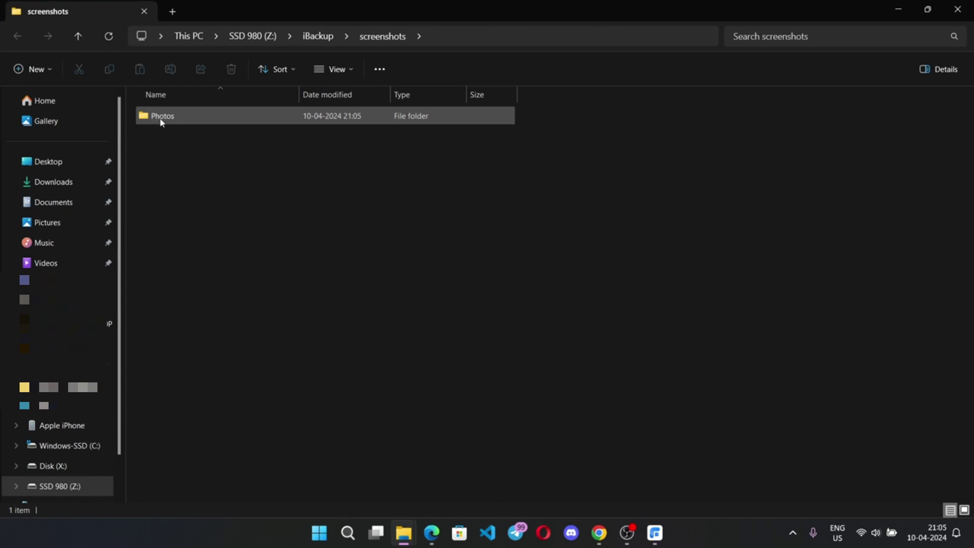
{"action": "double_click", "coordinate": [161, 117]}
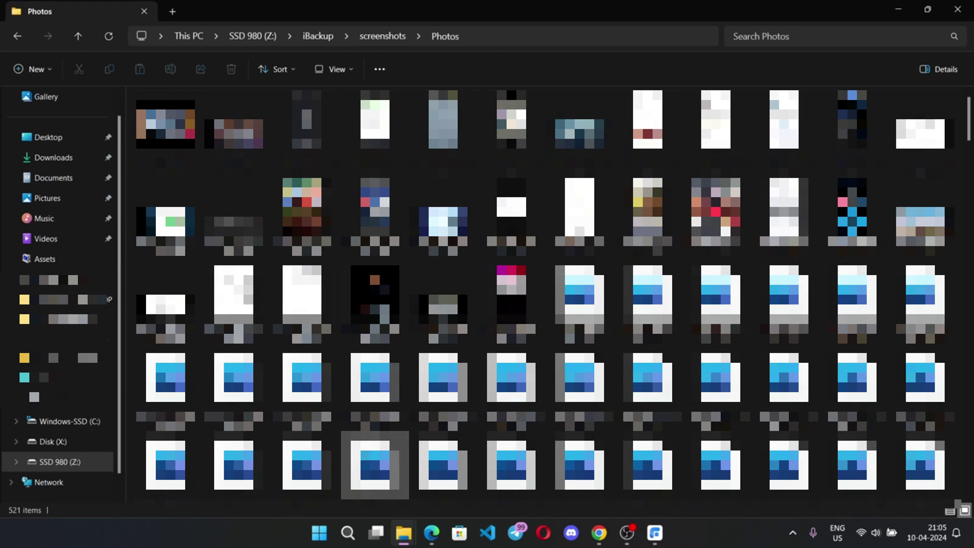
{"action": "scroll", "coordinate": [716, 289], "scroll_direction": "down", "scroll_amount": 8}
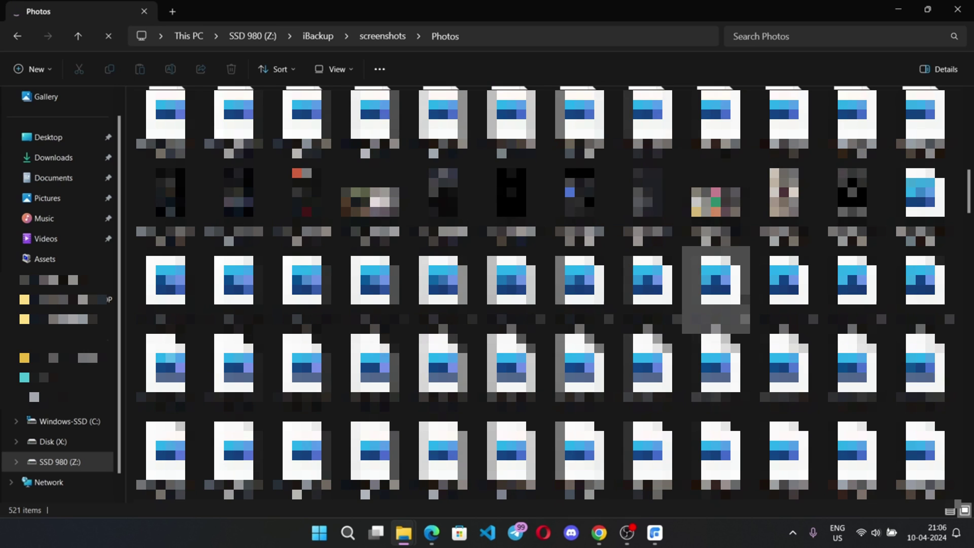
{"action": "scroll", "coordinate": [716, 289], "scroll_direction": "down", "scroll_amount": 8}
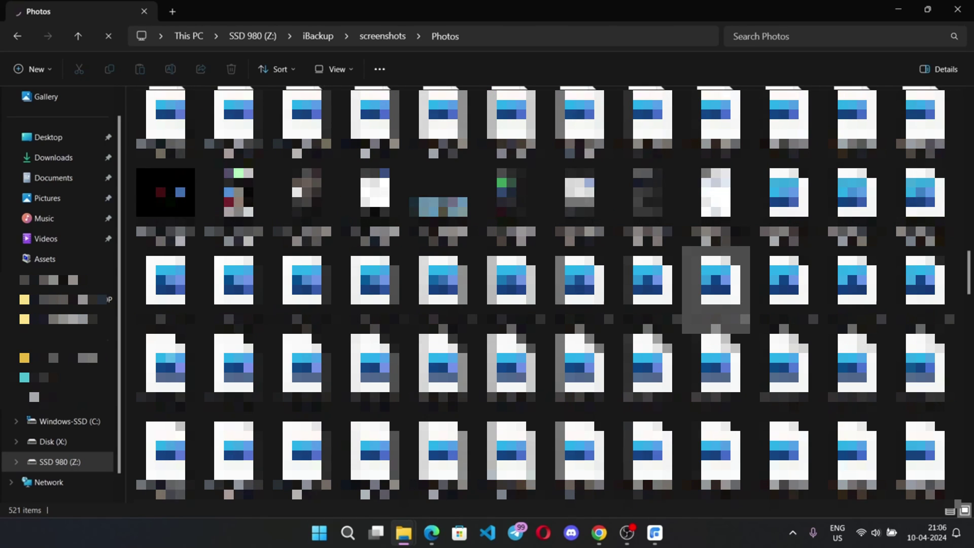
{"action": "scroll", "coordinate": [716, 289], "scroll_direction": "down", "scroll_amount": 10}
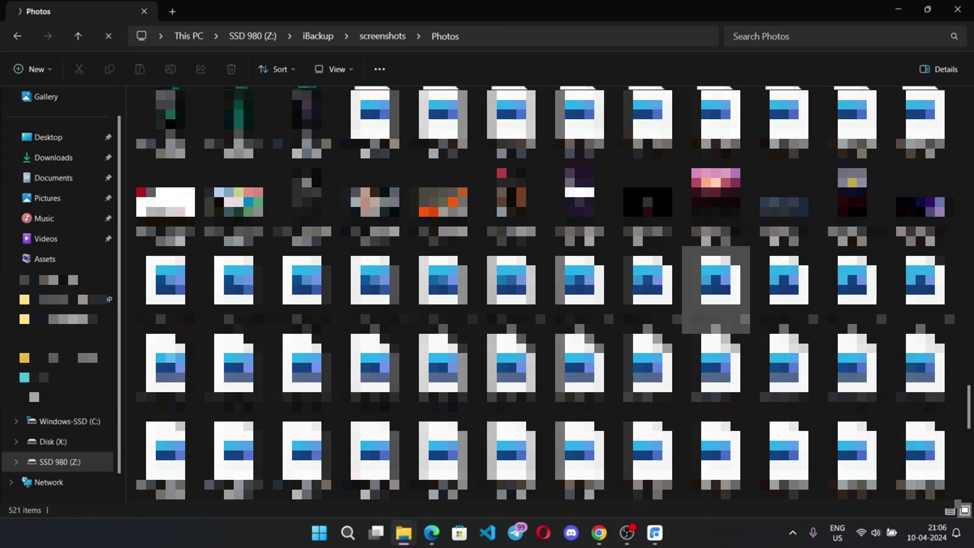
{"action": "scroll", "coordinate": [715, 290], "scroll_direction": "down", "scroll_amount": 6}
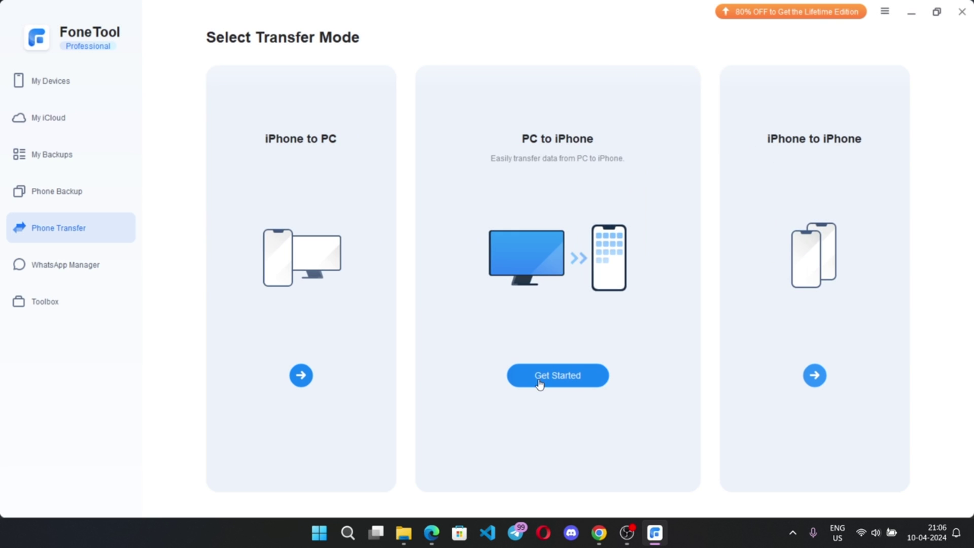
Step: Queue six MP4 clips from Downloads for the iPhone's FoneTool album and start the transfer
{"action": "left_click", "coordinate": [540, 378]}
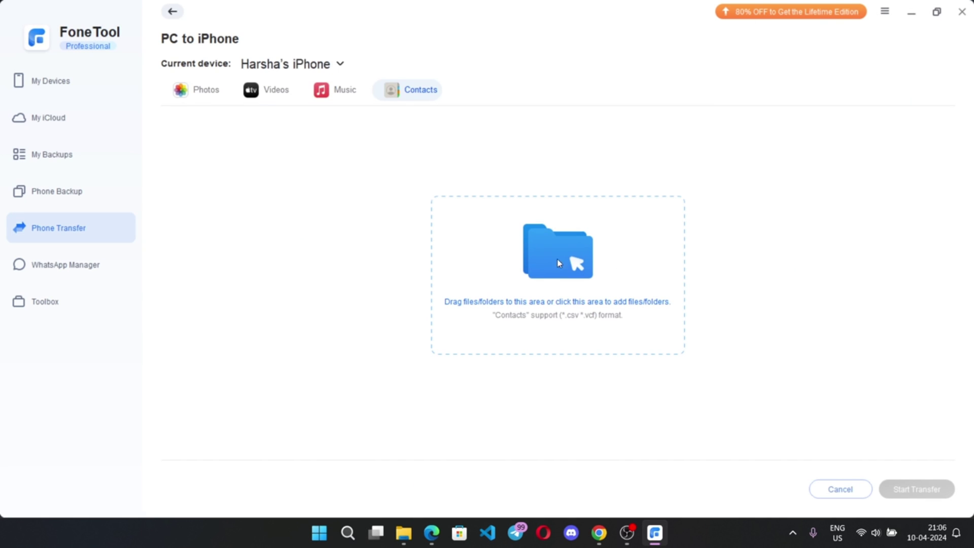
{"action": "left_click", "coordinate": [199, 90]}
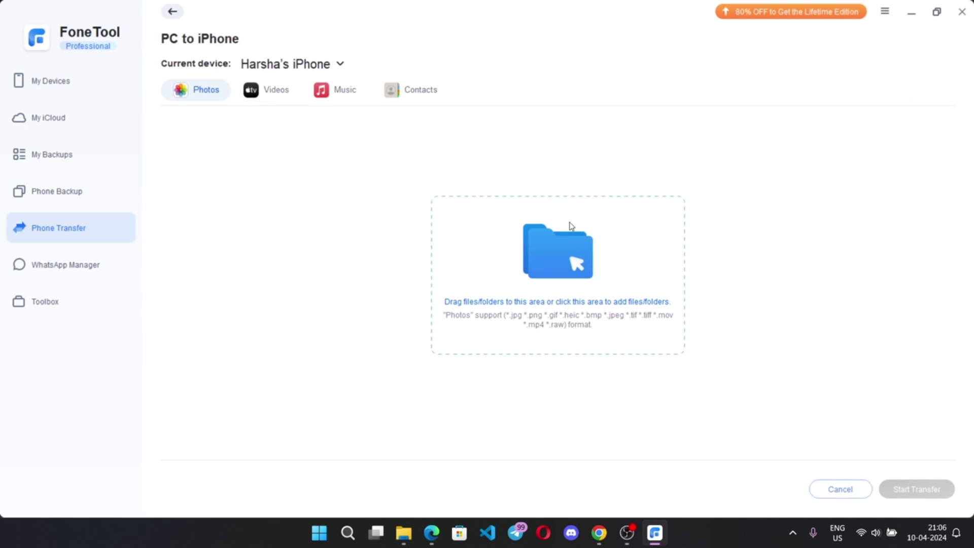
{"action": "left_click", "coordinate": [560, 275]}
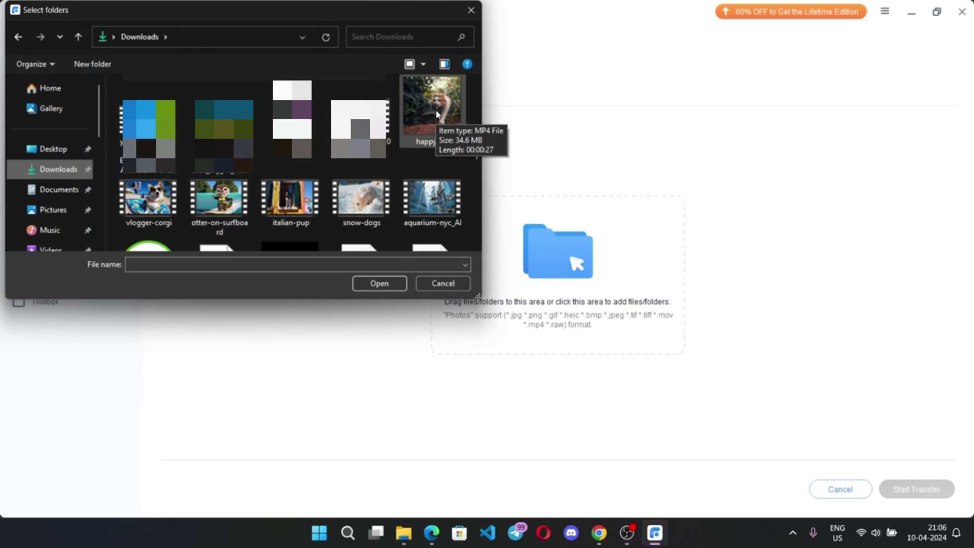
{"action": "left_click", "coordinate": [435, 113]}
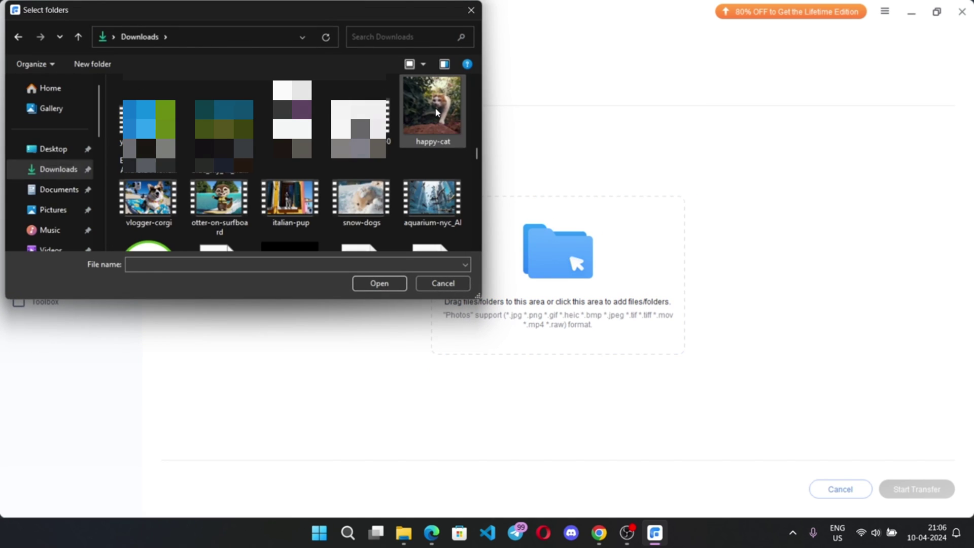
{"action": "left_click", "coordinate": [148, 201], "text": "ctrl"}
{"action": "left_click", "coordinate": [220, 200], "text": "ctrl"}
{"action": "left_click", "coordinate": [290, 200], "text": "ctrl"}
{"action": "left_click", "coordinate": [361, 200], "text": "ctrl"}
{"action": "left_click", "coordinate": [432, 201], "text": "ctrl"}
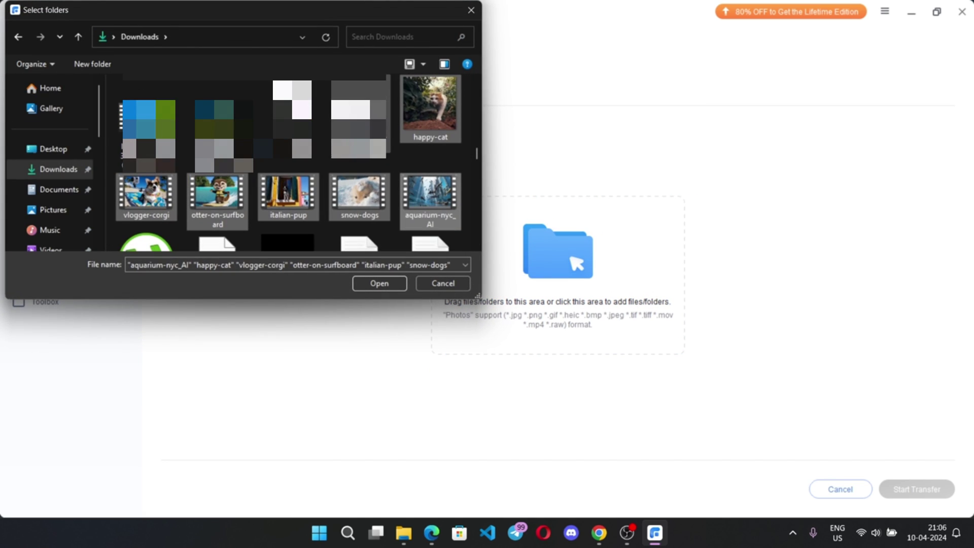
{"action": "left_click", "coordinate": [379, 283]}
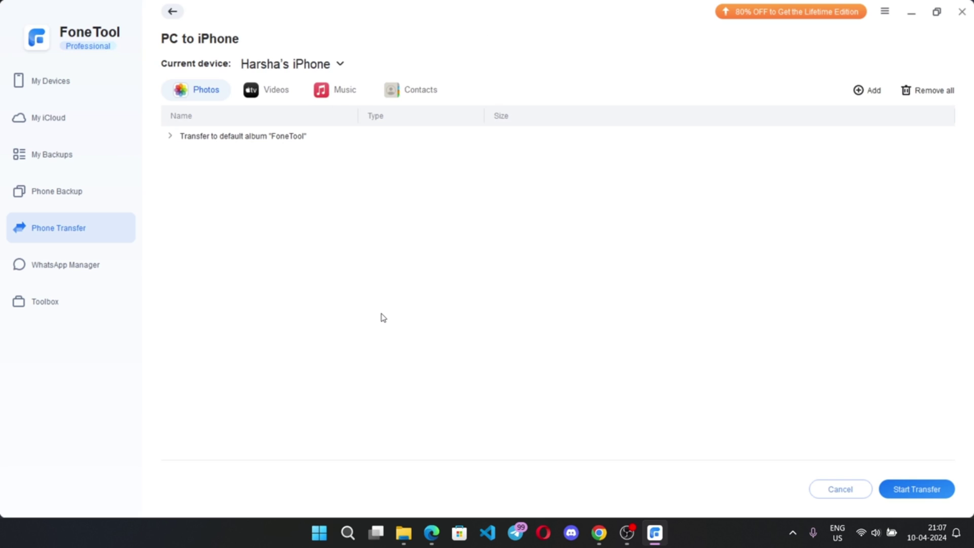
{"action": "left_click", "coordinate": [168, 136]}
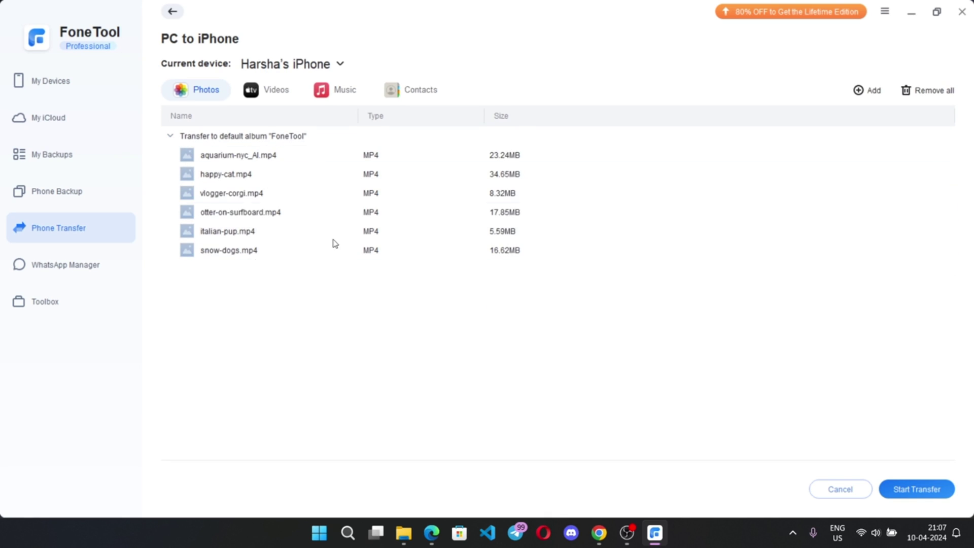
{"action": "left_click", "coordinate": [917, 489]}
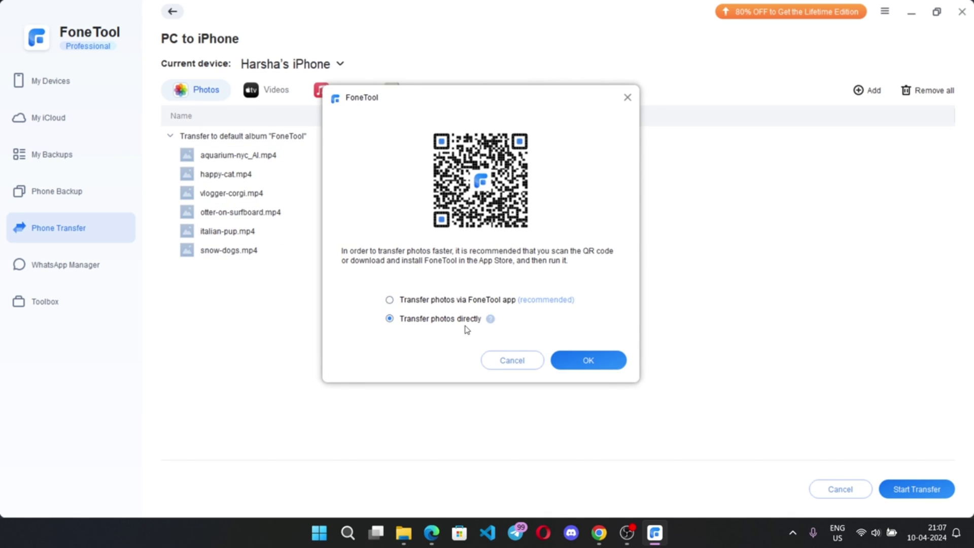
Step: Confirm transferring the videos directly to the iPhone
{"action": "key", "text": "Return"}
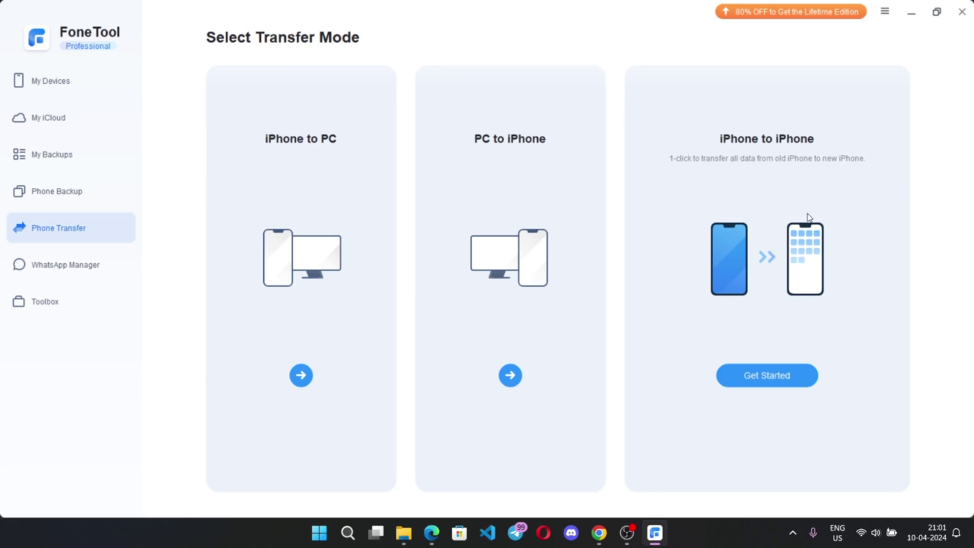
Step: Start iPhone to iPhone transfer, then open Selective Backup under Phone Backup
{"action": "left_click", "coordinate": [751, 377]}
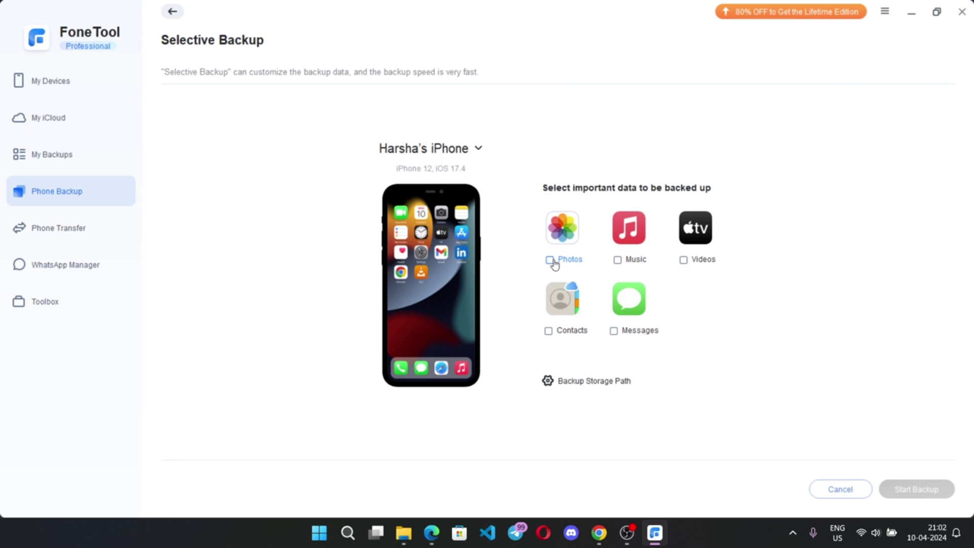
Step: Select all 3016 photos and start a Photos-only selective backup
{"action": "left_click", "coordinate": [563, 240]}
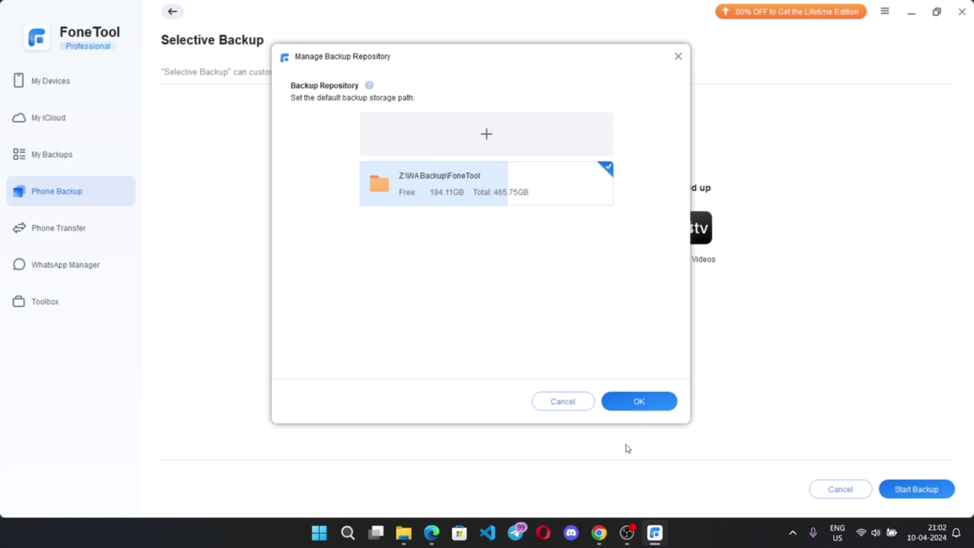
{"action": "left_click", "coordinate": [637, 401]}
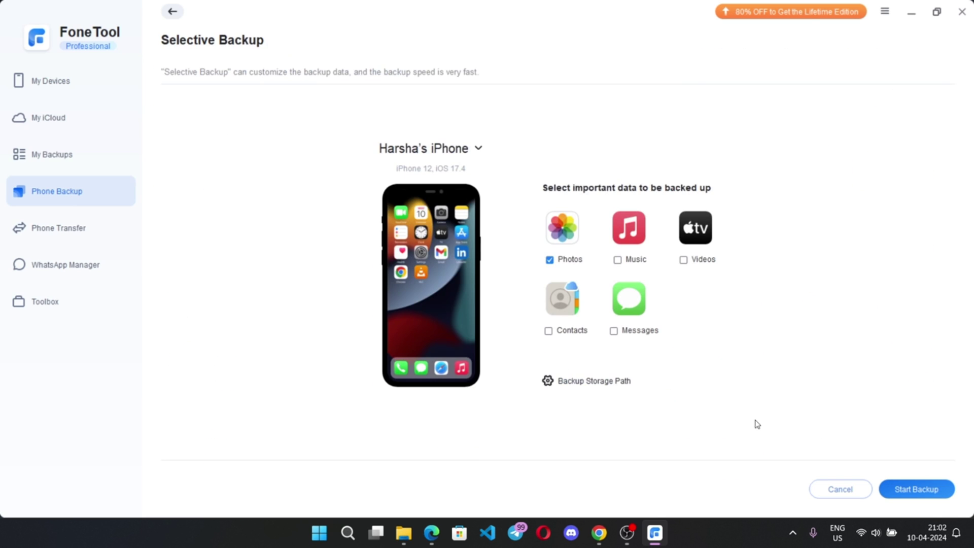
{"action": "left_click", "coordinate": [921, 493]}
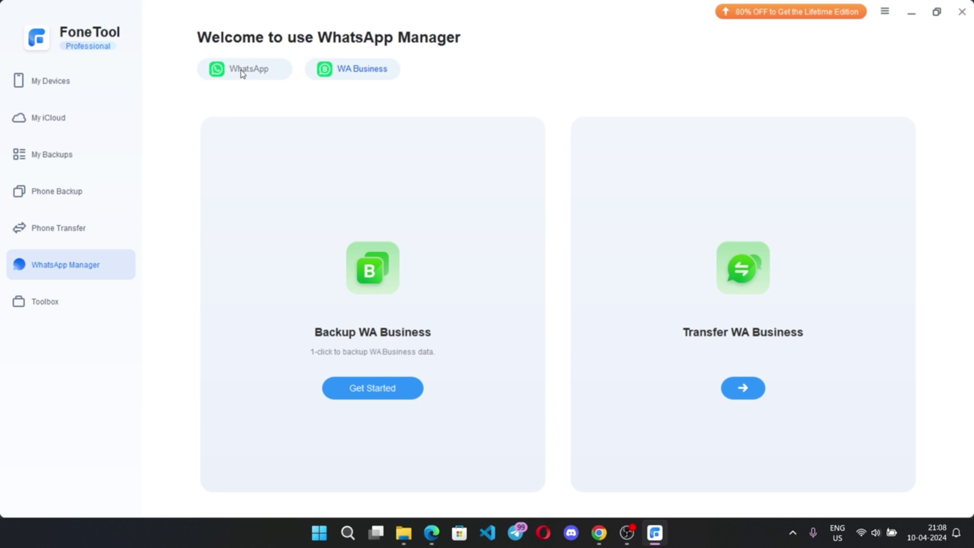
Step: Start a backup of the iPhone's regular WhatsApp data, authorized with the lock-screen passcode
{"action": "left_click", "coordinate": [245, 74]}
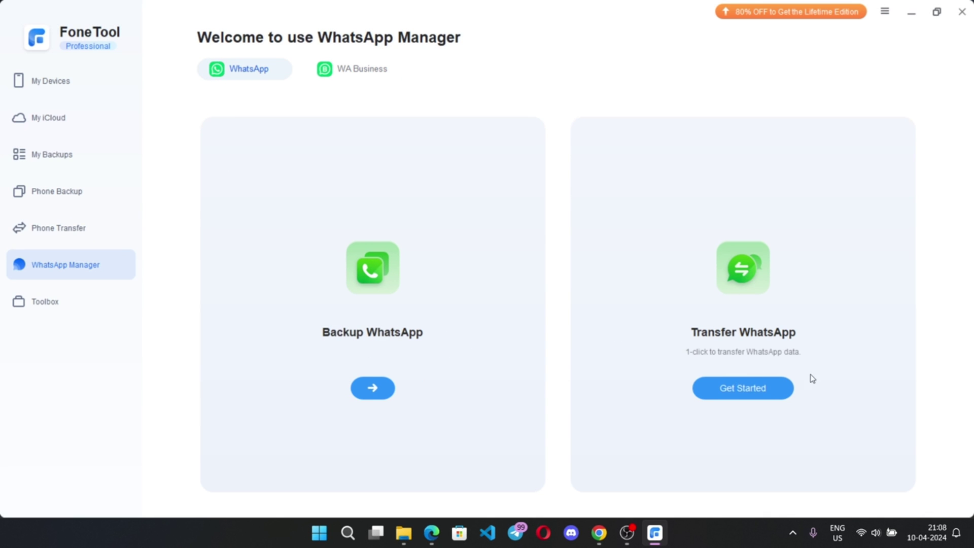
{"action": "left_click", "coordinate": [369, 392]}
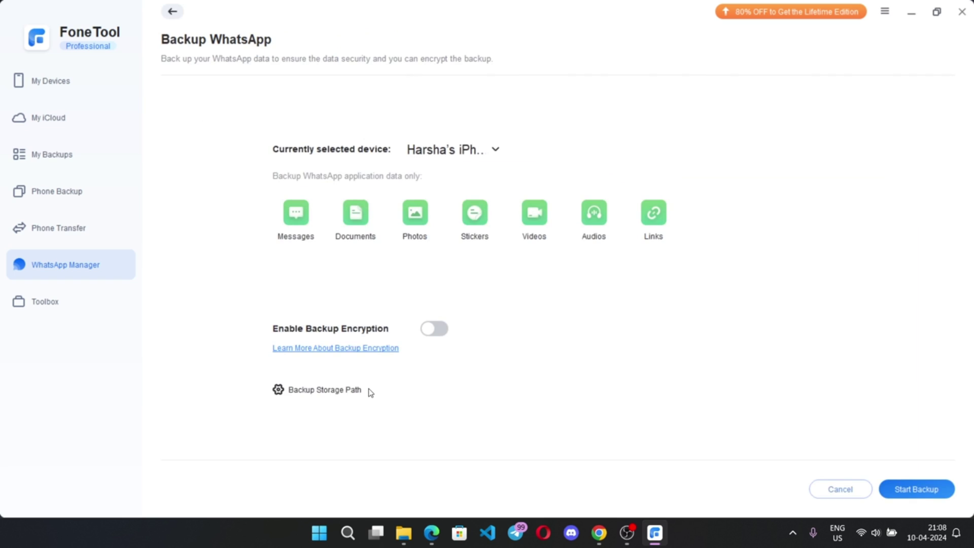
{"action": "left_click", "coordinate": [915, 491]}
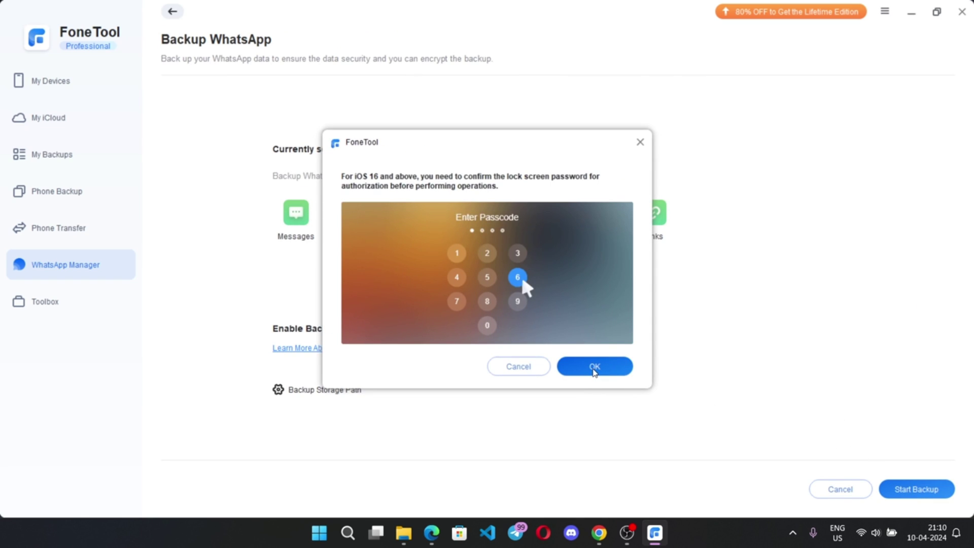
{"action": "left_click", "coordinate": [594, 369]}
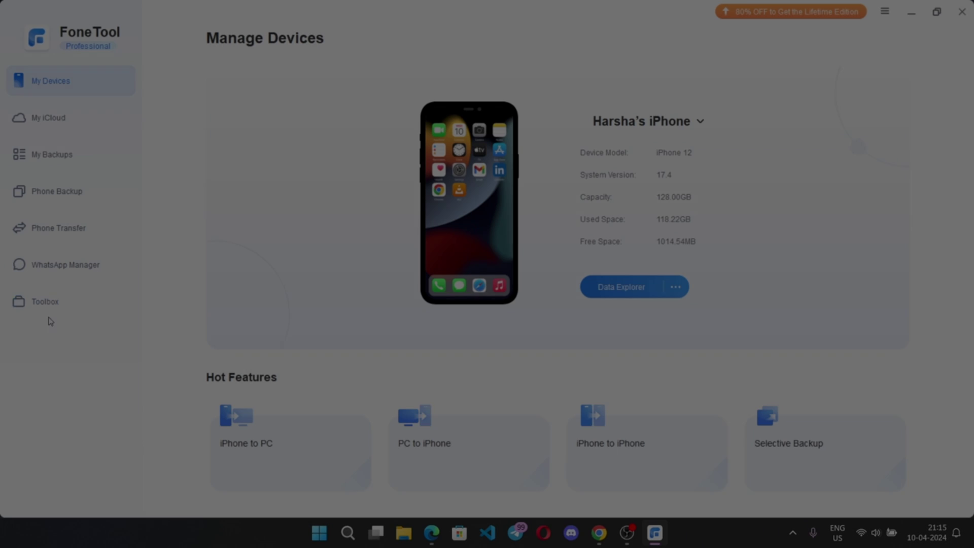
Step: Filter duplicate photos on the iOS device, then check HEIC Converter's JPG, JPEG and PNG output formats
{"action": "left_click", "coordinate": [49, 316]}
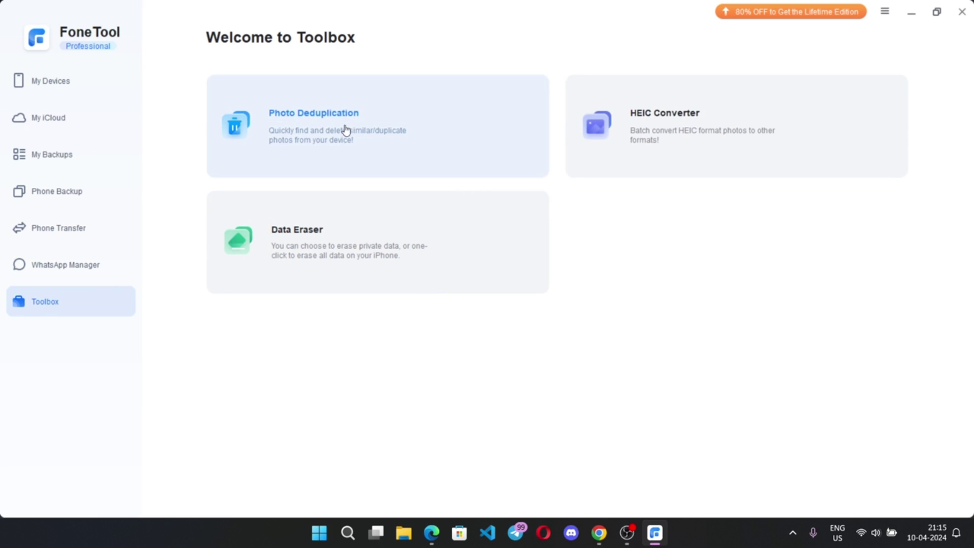
{"action": "left_click", "coordinate": [306, 121]}
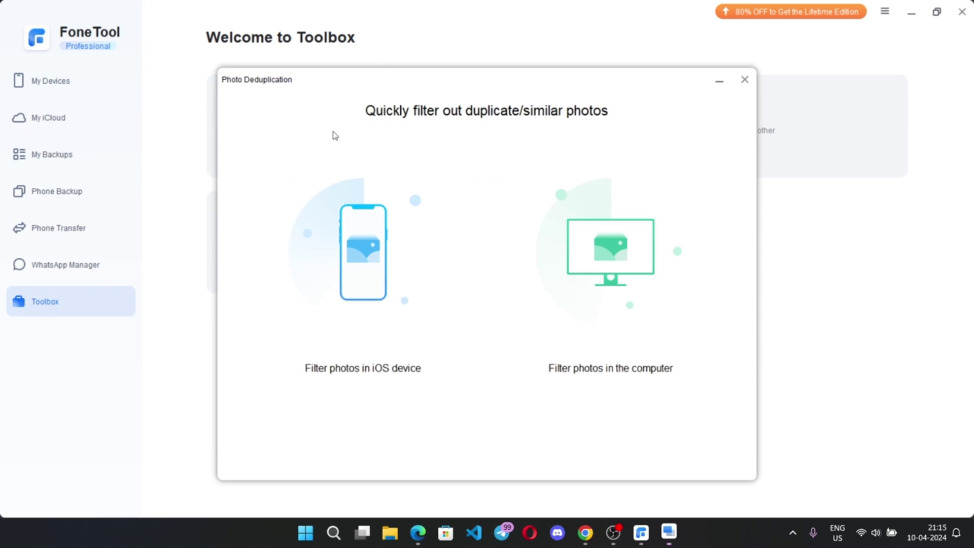
{"action": "left_click", "coordinate": [374, 368]}
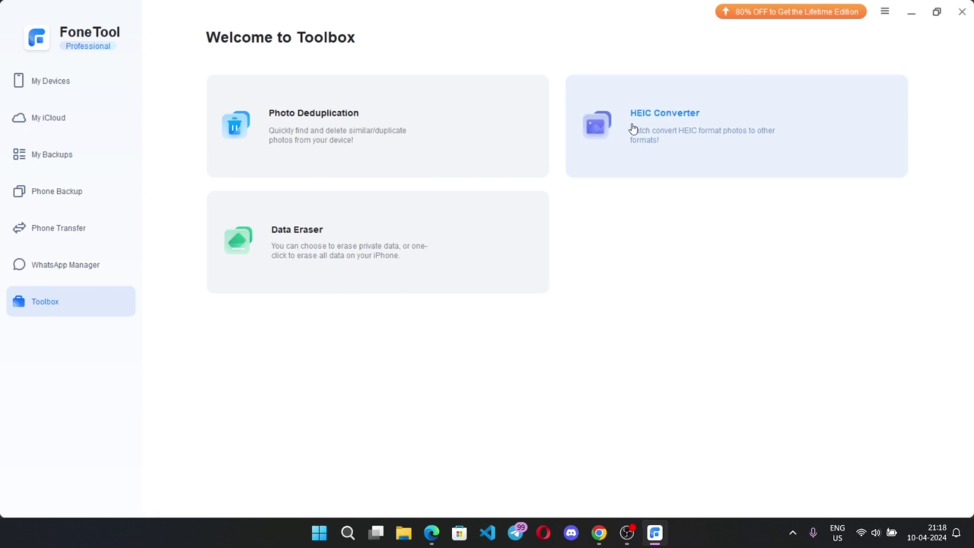
{"action": "left_click", "coordinate": [634, 129]}
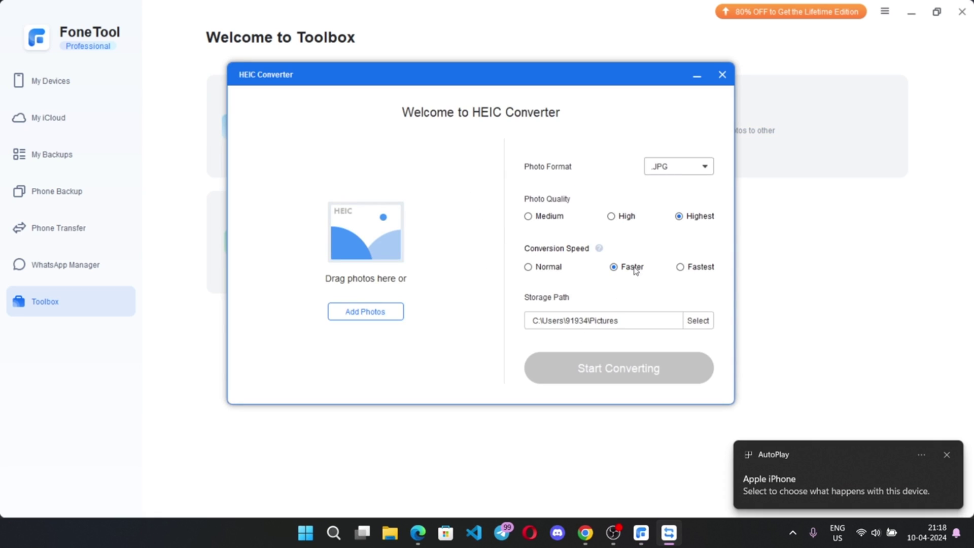
{"action": "left_click", "coordinate": [690, 168]}
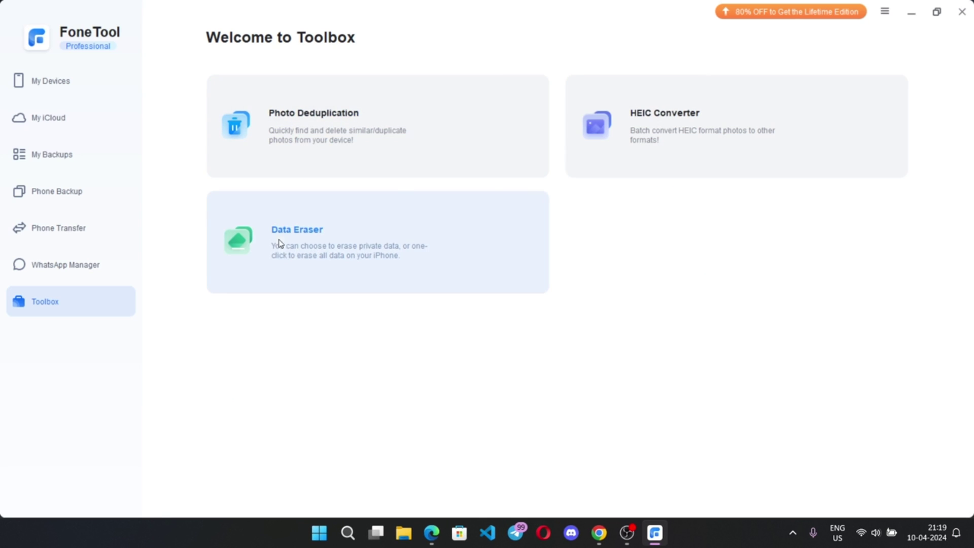
Step: Open Data Eraser's Erase Private Data page listing Photos, Music, Contacts and Messages
{"action": "left_click", "coordinate": [279, 244]}
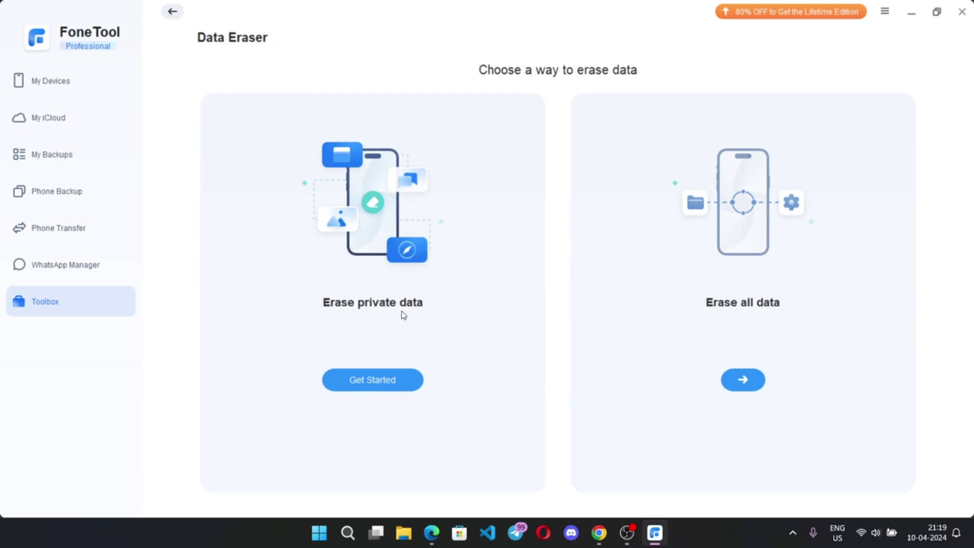
{"action": "left_click", "coordinate": [360, 384]}
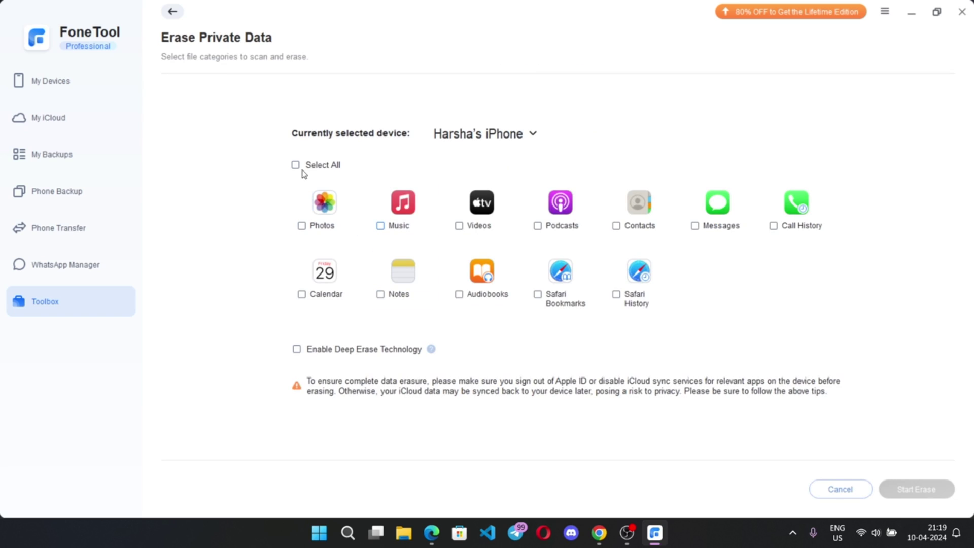